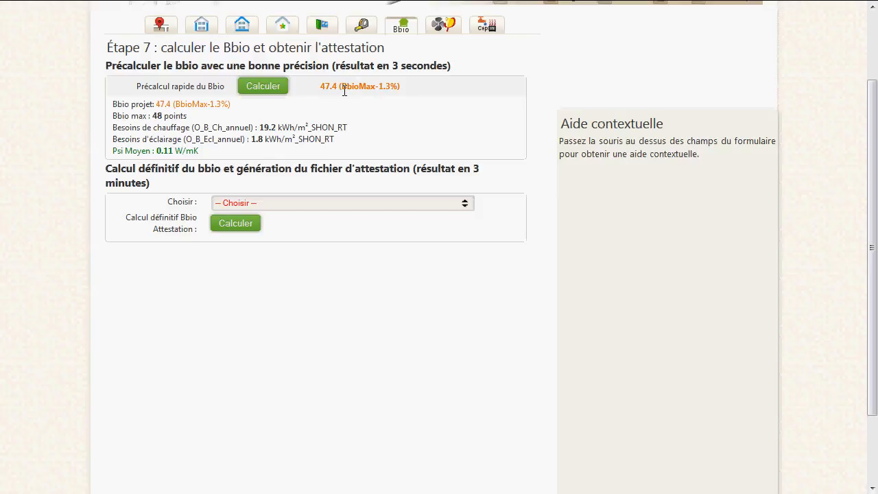
Review the exterior wall, roof insulation and ground floor compositions, the thermal bridge values and the floor type illustrations
left_click(202, 29)
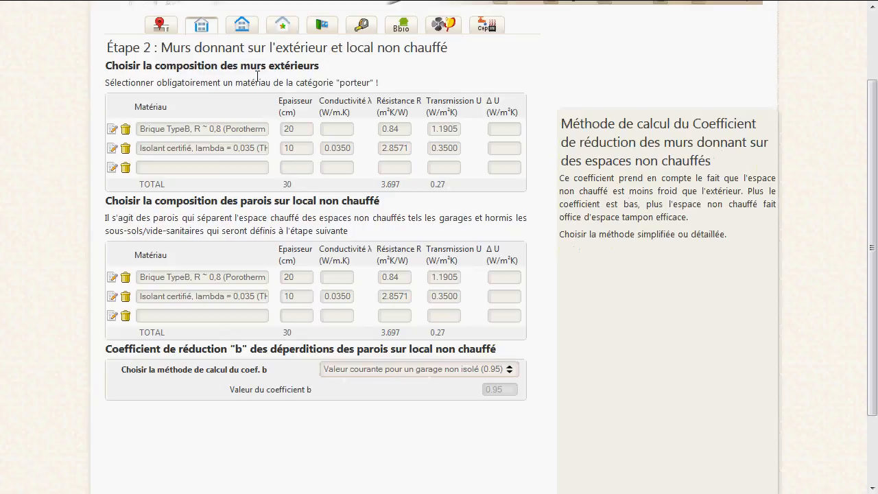
left_click(242, 27)
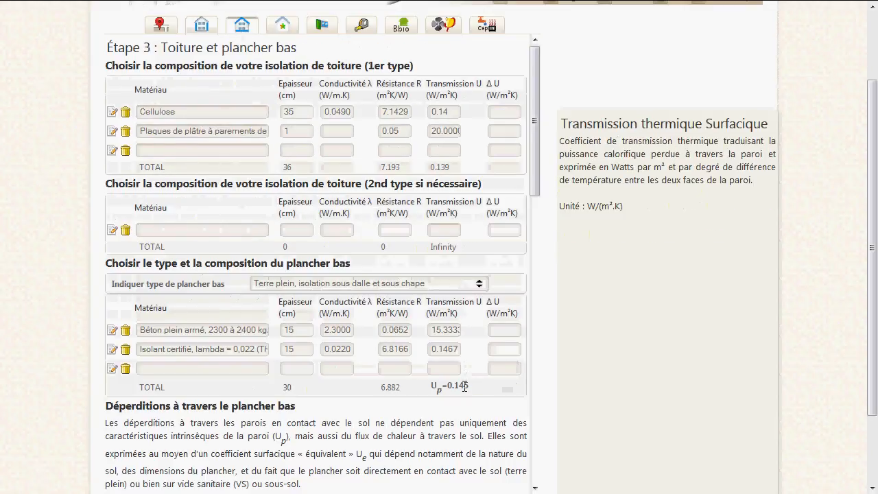
double_click(439, 168)
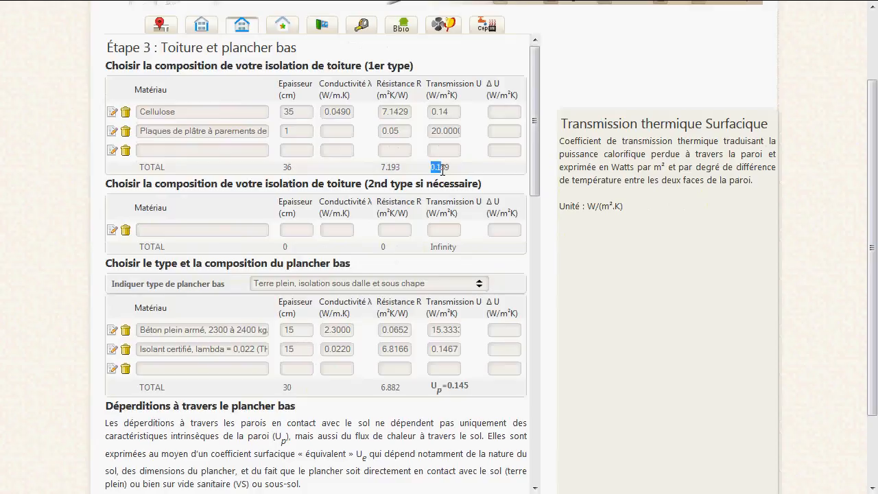
scroll(466, 412, "down", 3)
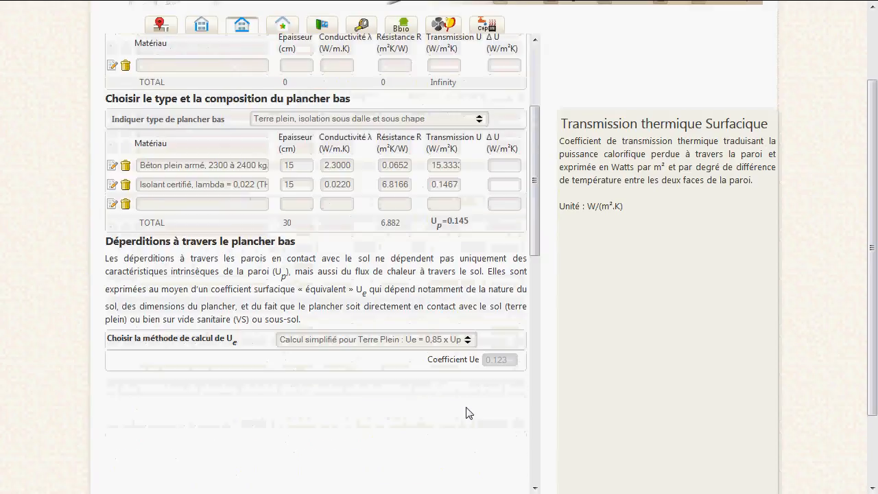
scroll(467, 412, "up", 1)
scroll(467, 412, "up", 1)
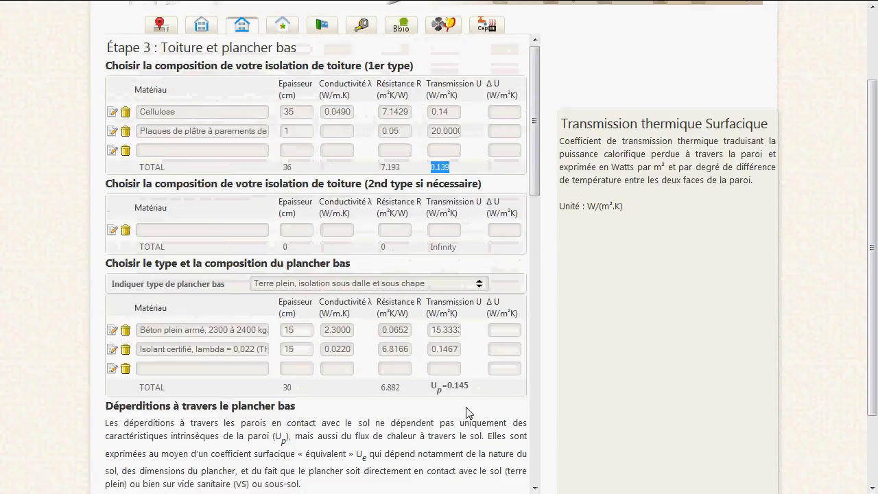
left_click(274, 32)
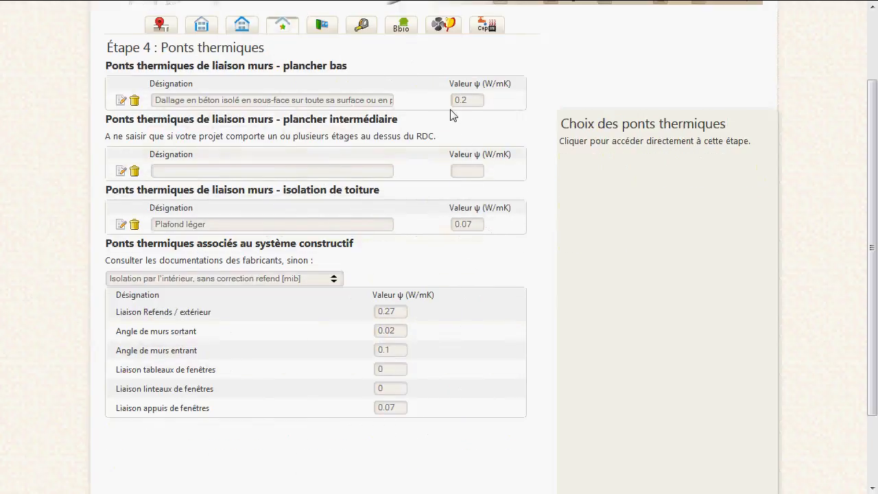
left_click(246, 32)
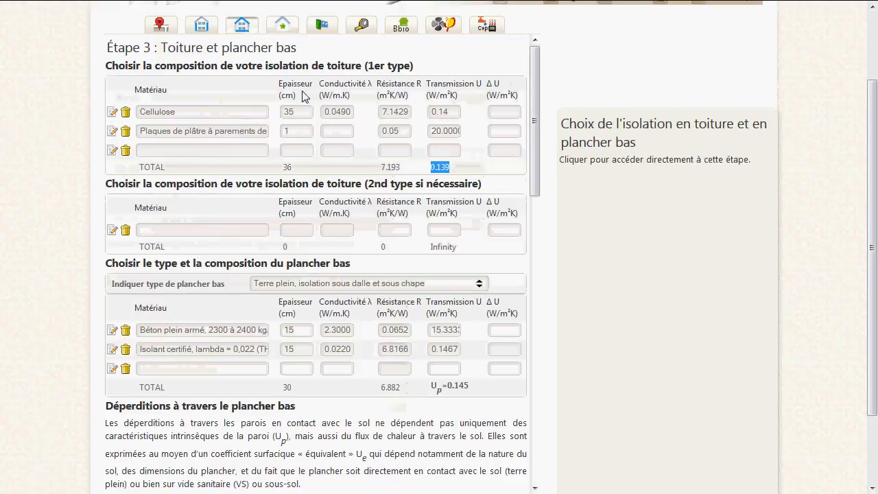
mouse_move(327, 281)
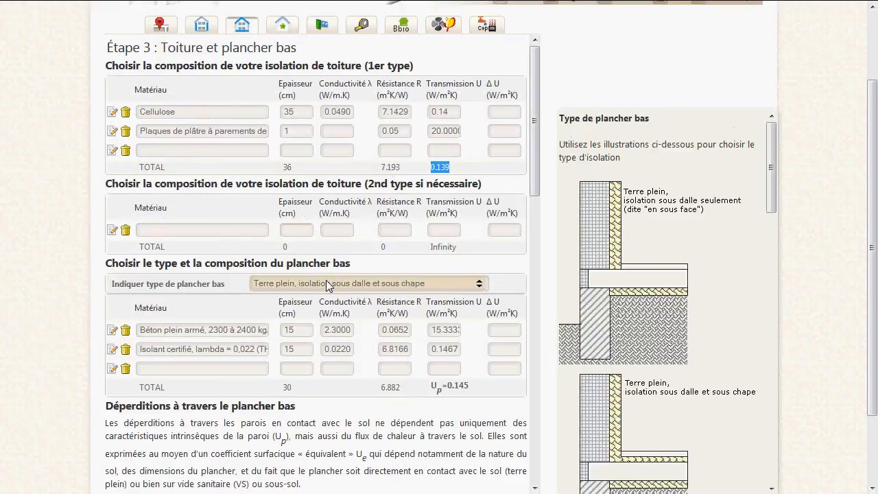
scroll(612, 387, "down", 2)
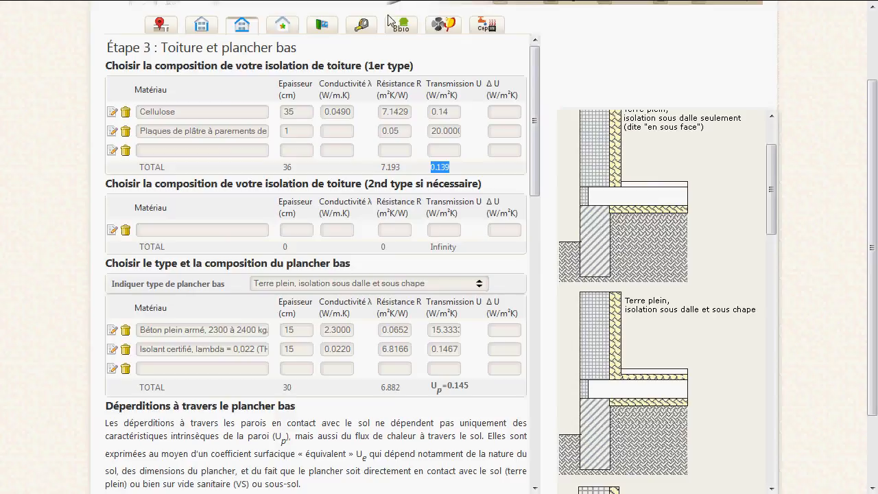
Review the project's thermal bridges, joinery types and Bbio results, then bring up the surface measurements of step 6
left_click(283, 26)
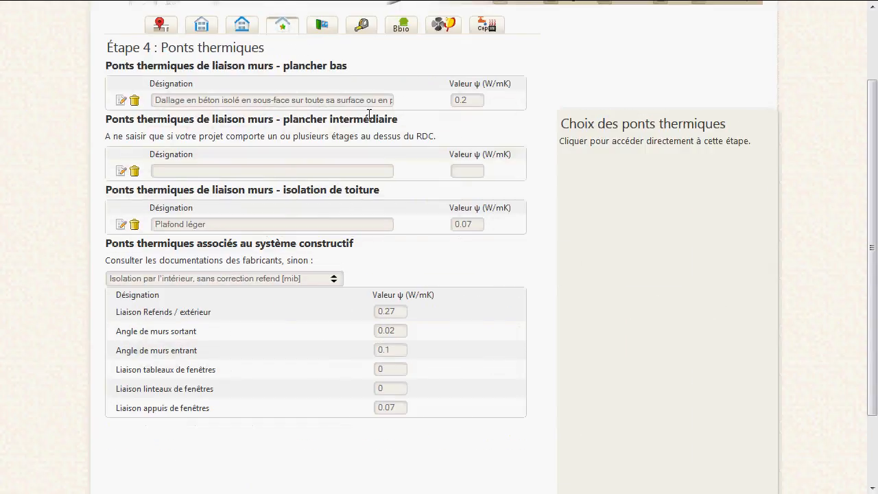
left_click(326, 29)
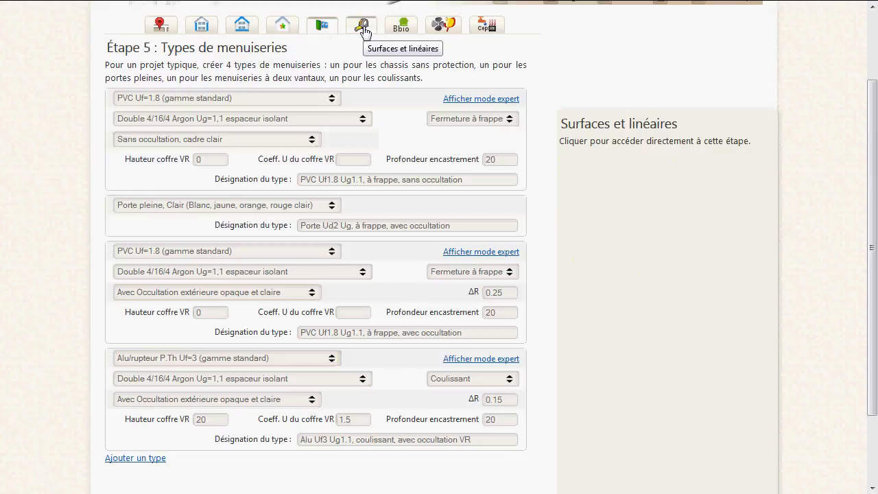
left_click(400, 26)
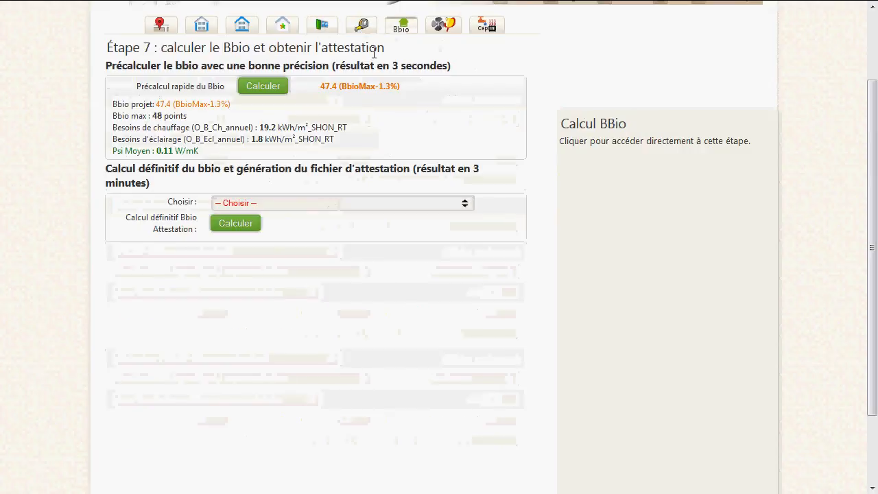
left_click(363, 29)
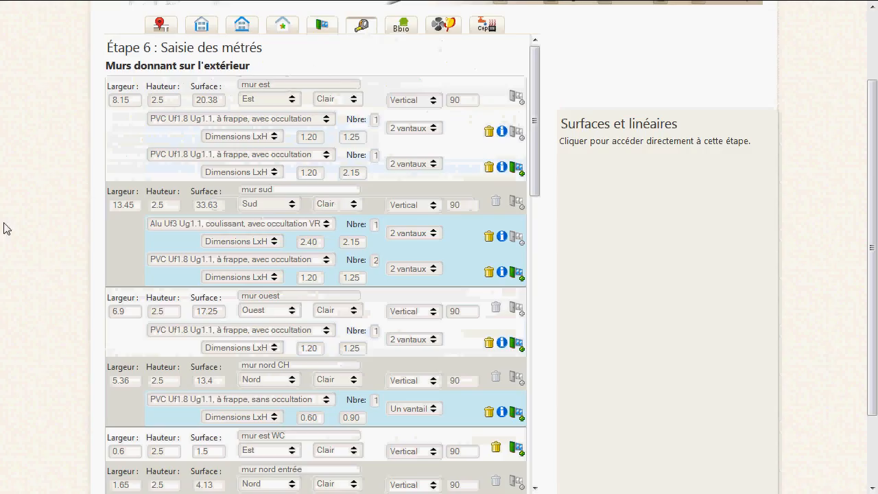
Switch to the CA0701.pdf floor plan in Adobe Reader, examine the wall recess dimensions around the entrance, and return to the Bbio project
mouse_move(2, 233)
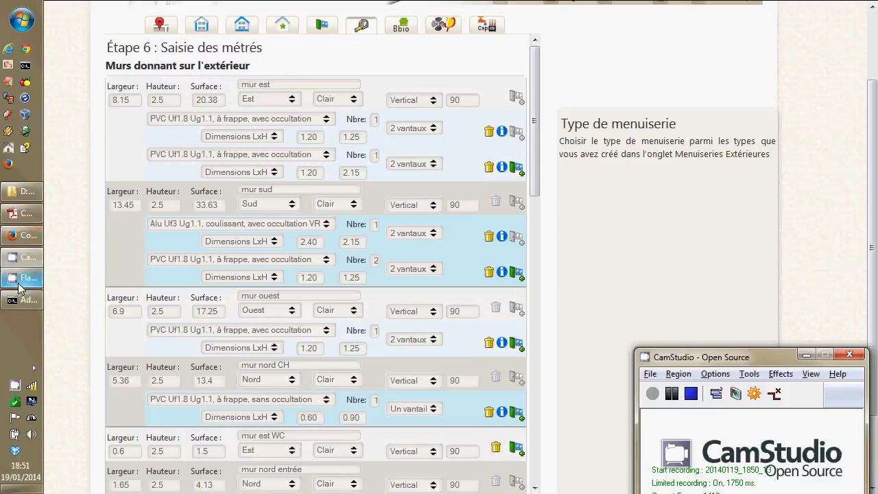
left_click(20, 214)
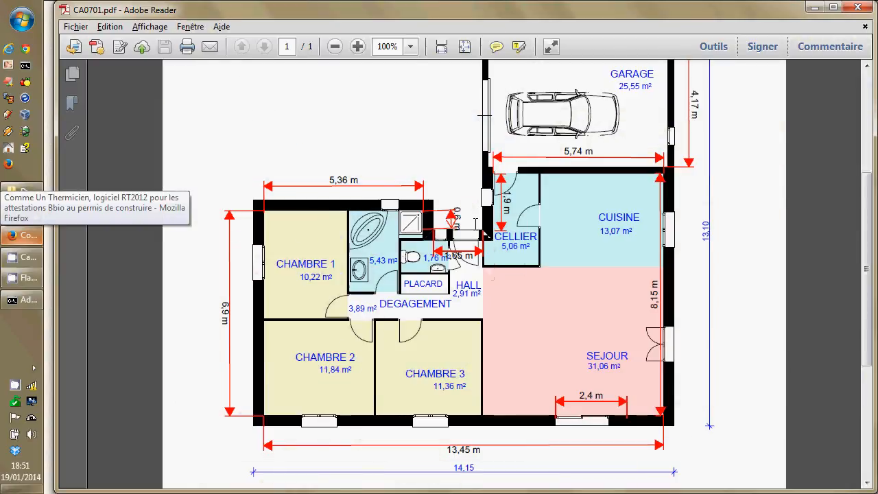
mouse_move(458, 219)
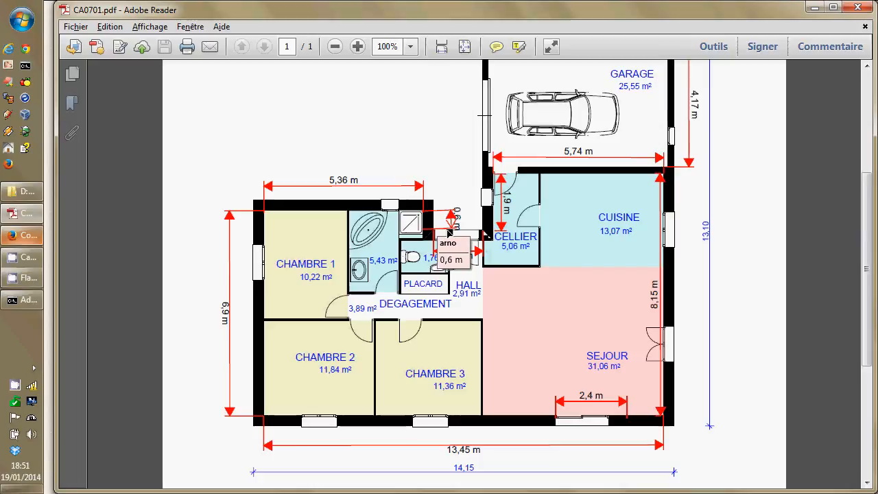
mouse_move(440, 250)
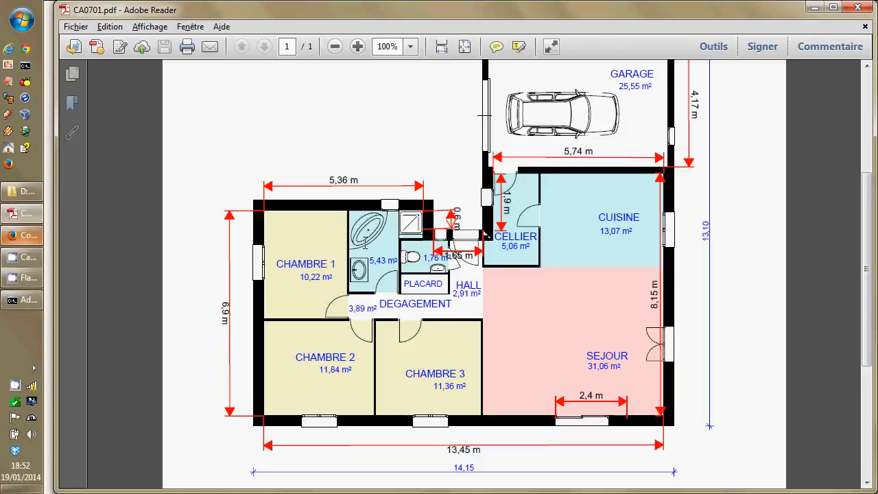
key("alt+Tab")
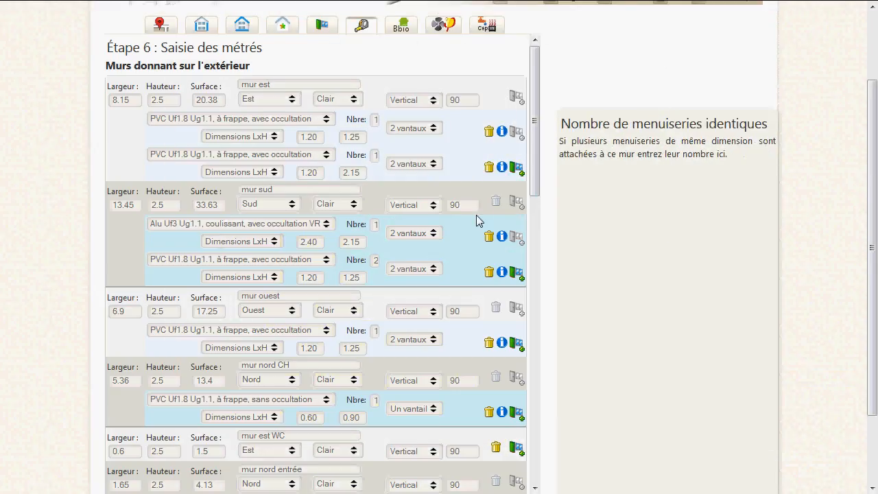
Set the dimensions of the two hinged PVC windows on the south wall (mur sud) to 1.20x2.15
scroll(476, 206, "down", 3)
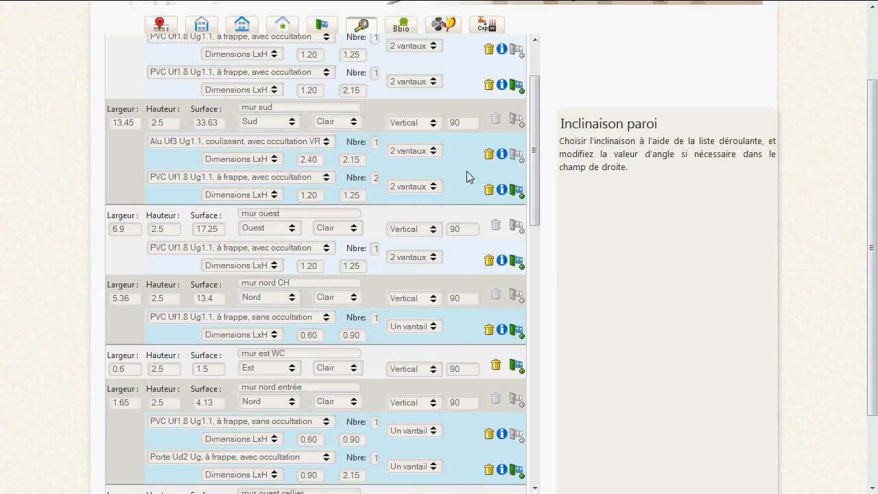
scroll(467, 171, "down", 3)
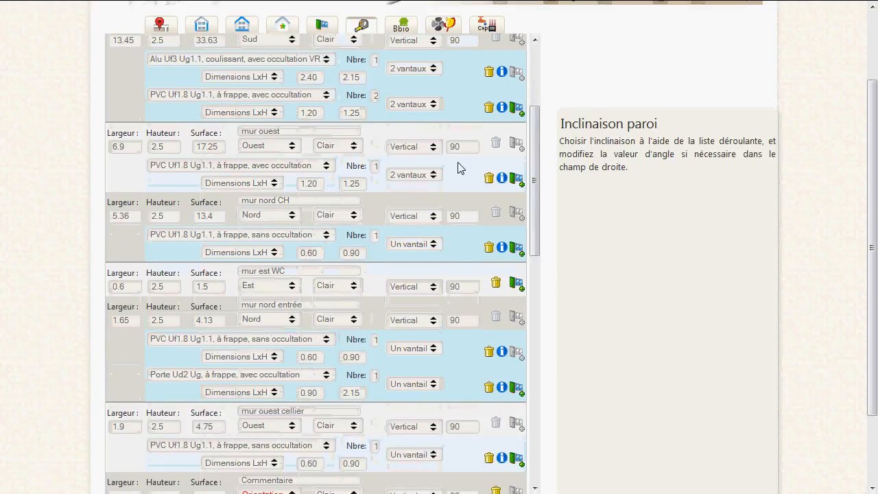
scroll(460, 168, "down", 3)
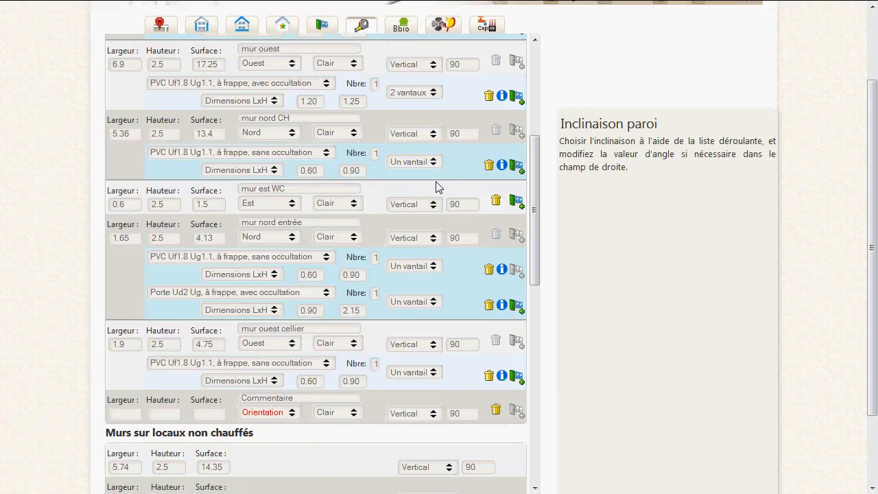
mouse_move(365, 237)
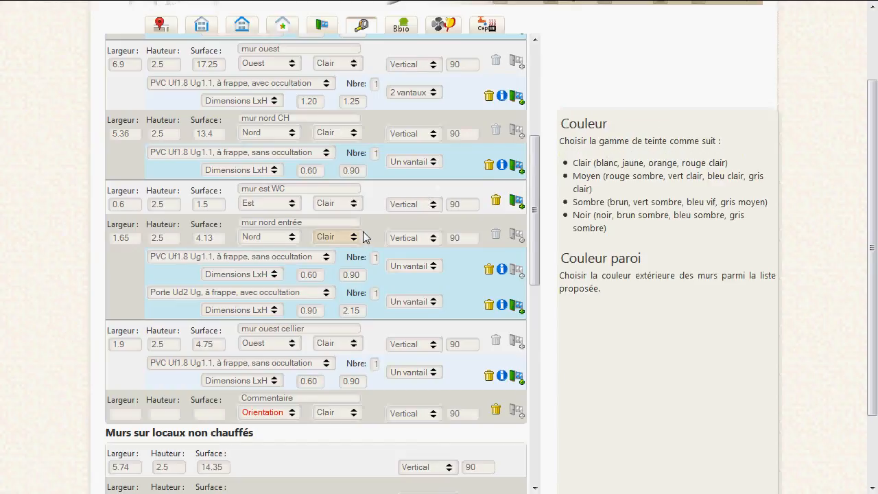
scroll(364, 236, "up", 2)
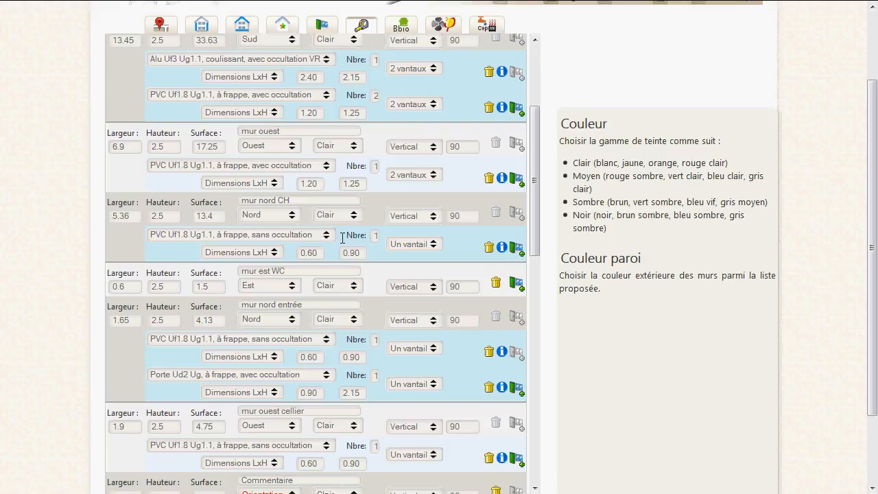
scroll(343, 237, "up", 2)
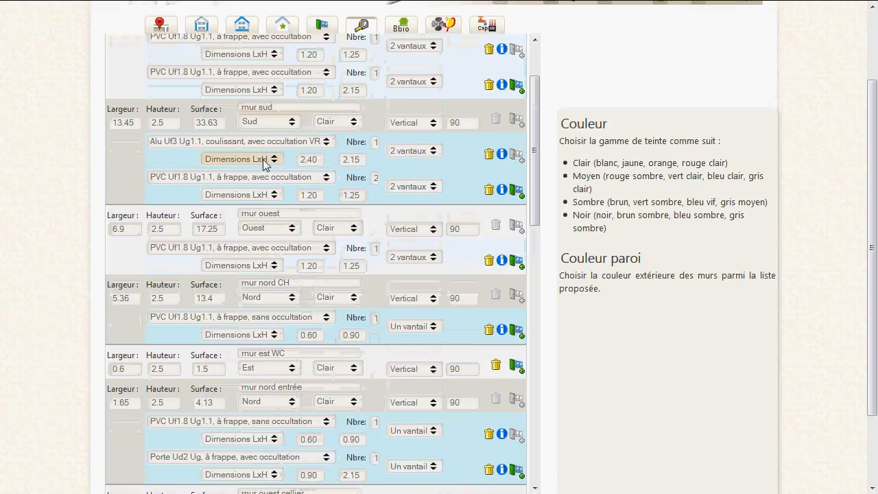
left_click(273, 195)
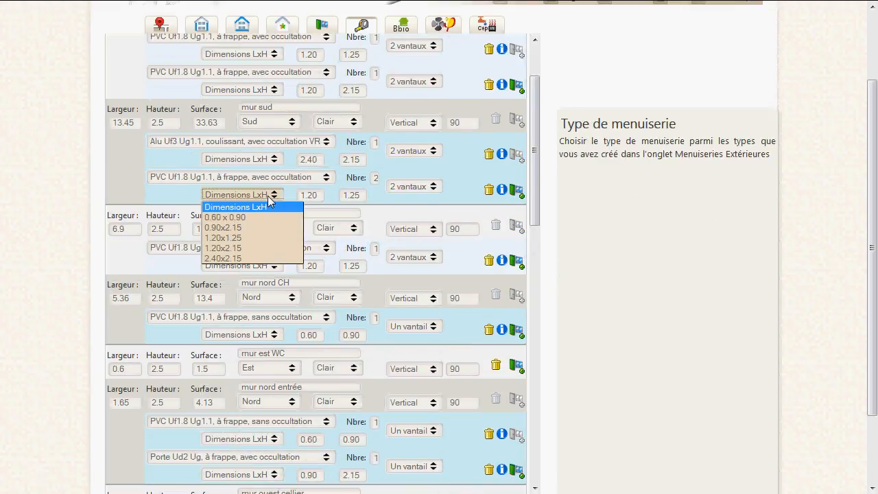
left_click(232, 253)
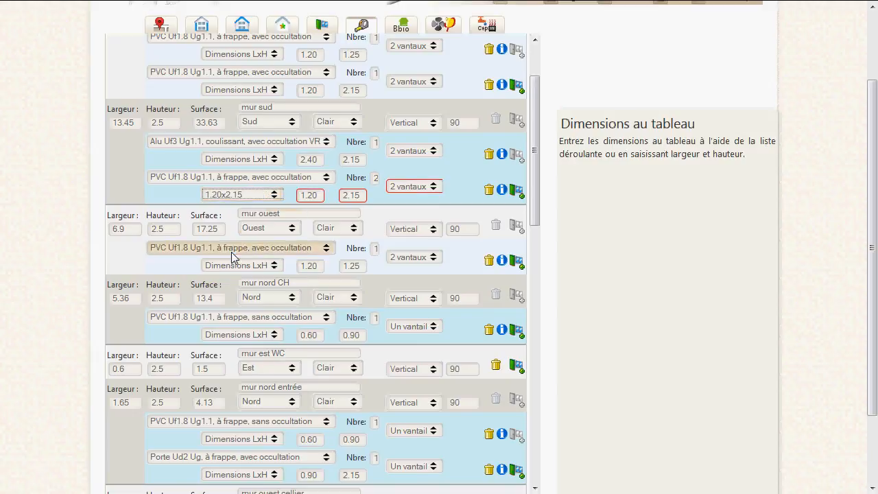
Run the quick Bbio pre-calculation with the enlarged south windows and check the resulting Bbio against BbioMax
left_click(401, 27)
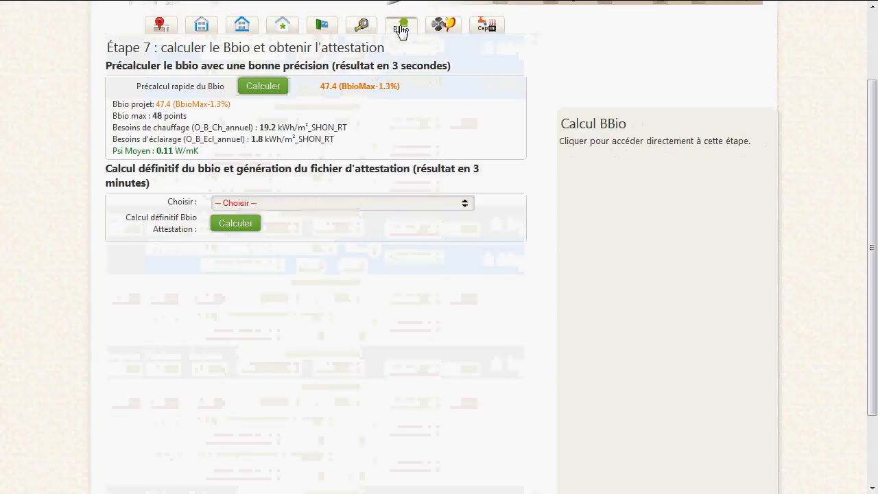
left_click(253, 87)
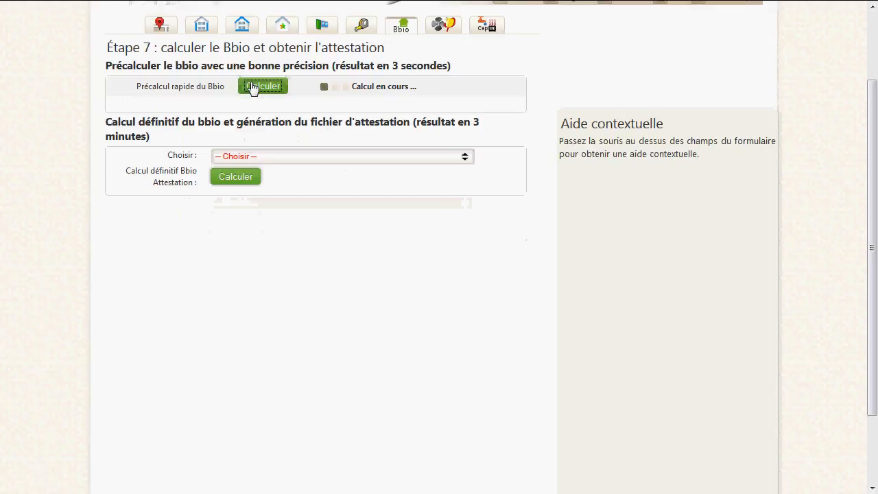
left_click_drag(326, 85, 359, 88)
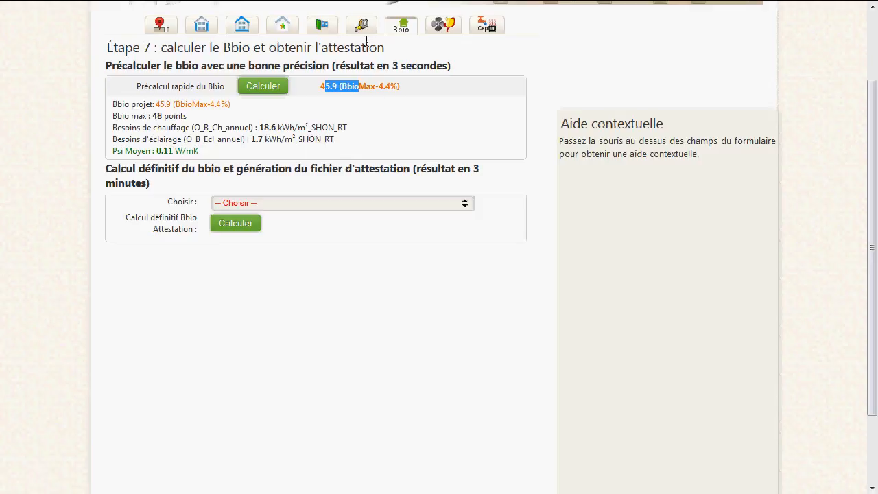
Set the sliding joinery type's frame to Alu/rupteur P.Th Uf=1.2 (haut de gamme) and rerun the quick Bbio pre-calculation
left_click(321, 26)
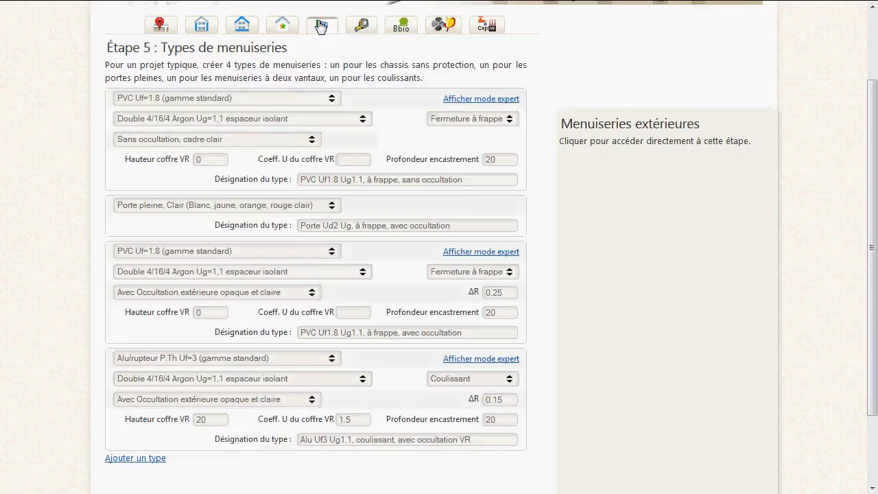
left_click(160, 360)
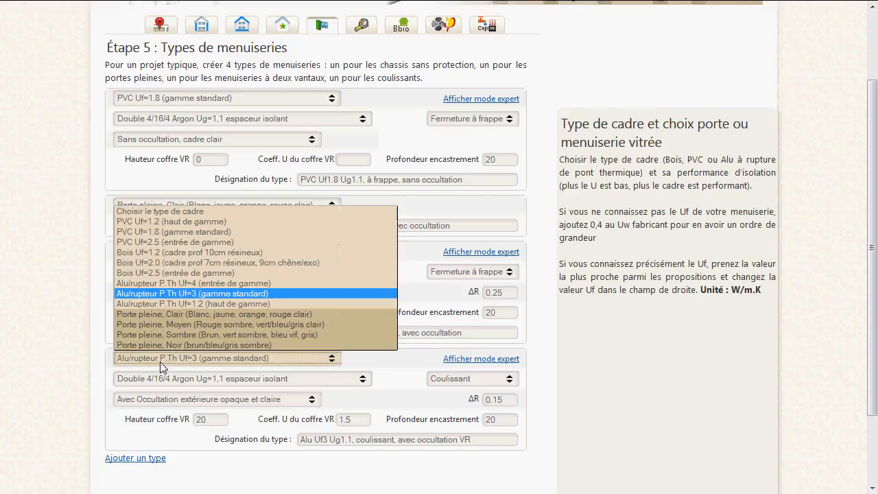
left_click(180, 304)
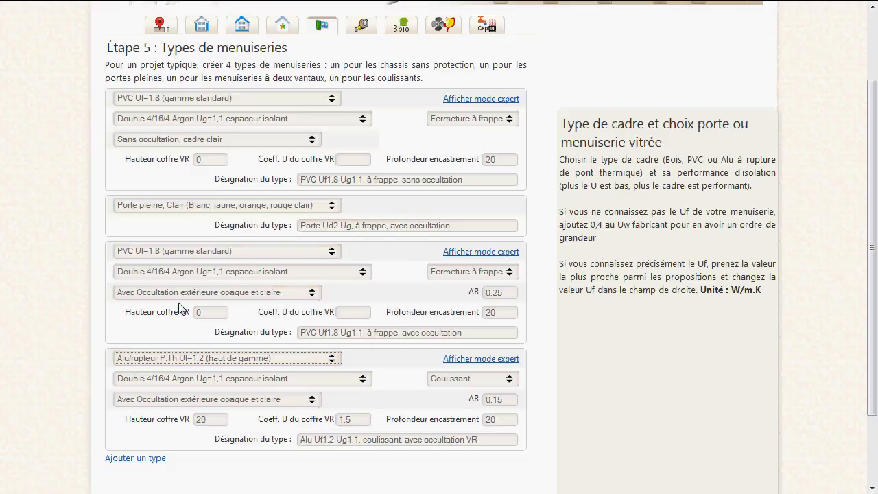
left_click(402, 26)
left_click(262, 87)
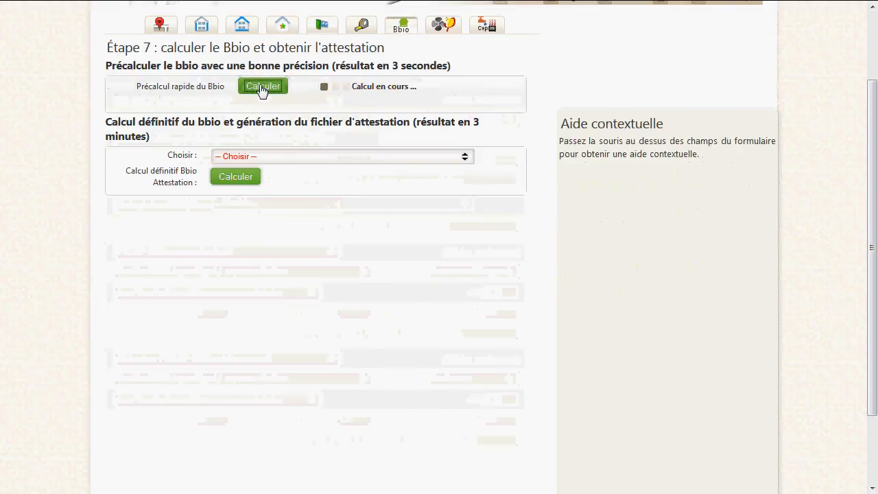